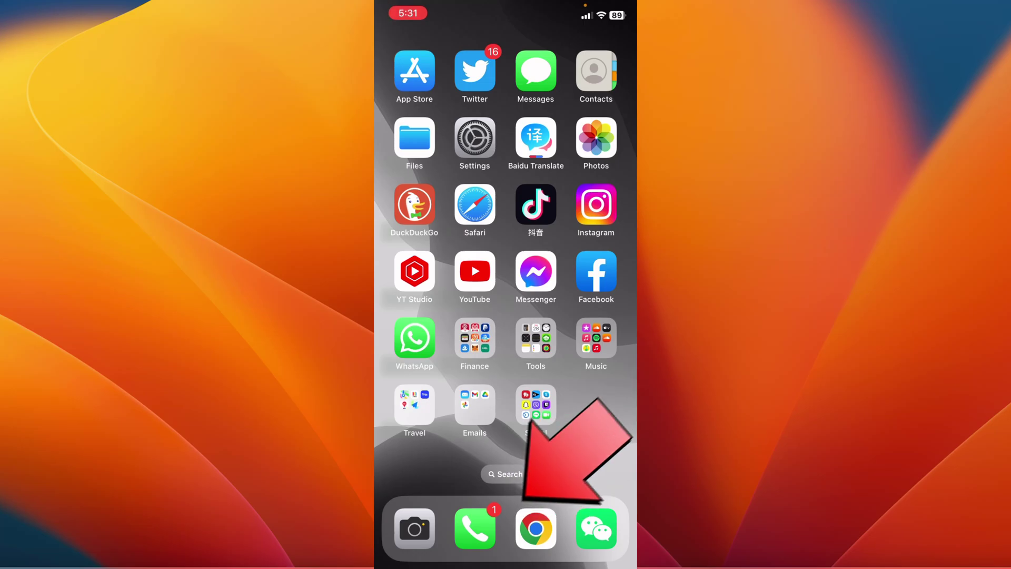
- Create a new voicemail password in the Phone app, entering it twice to confirm
click(475, 528)
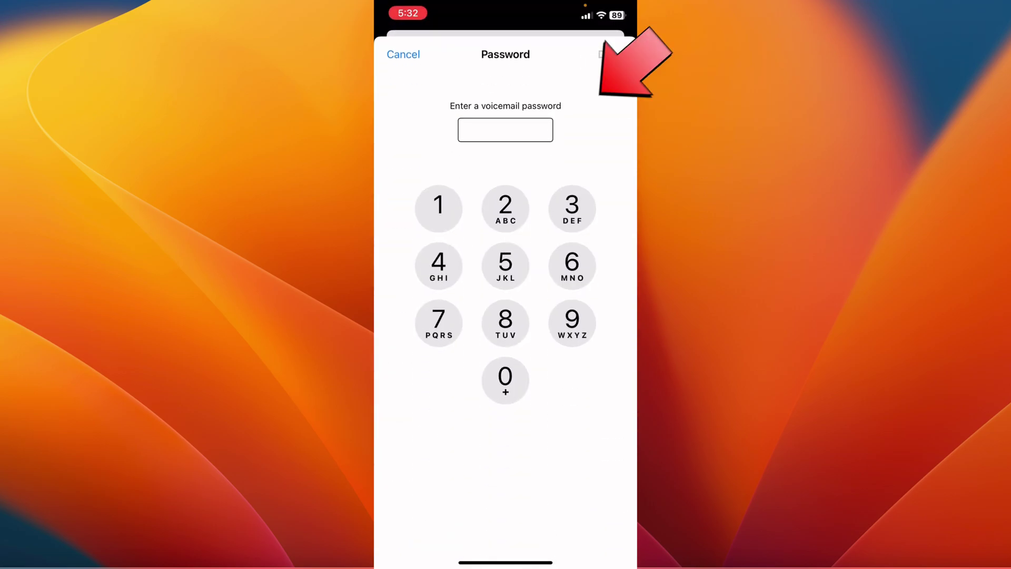
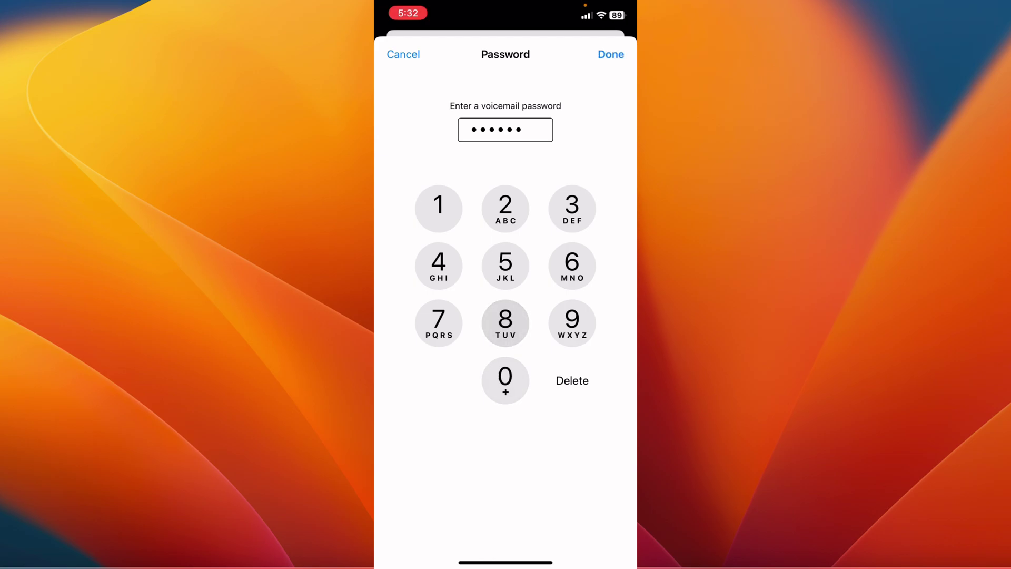
click(610, 54)
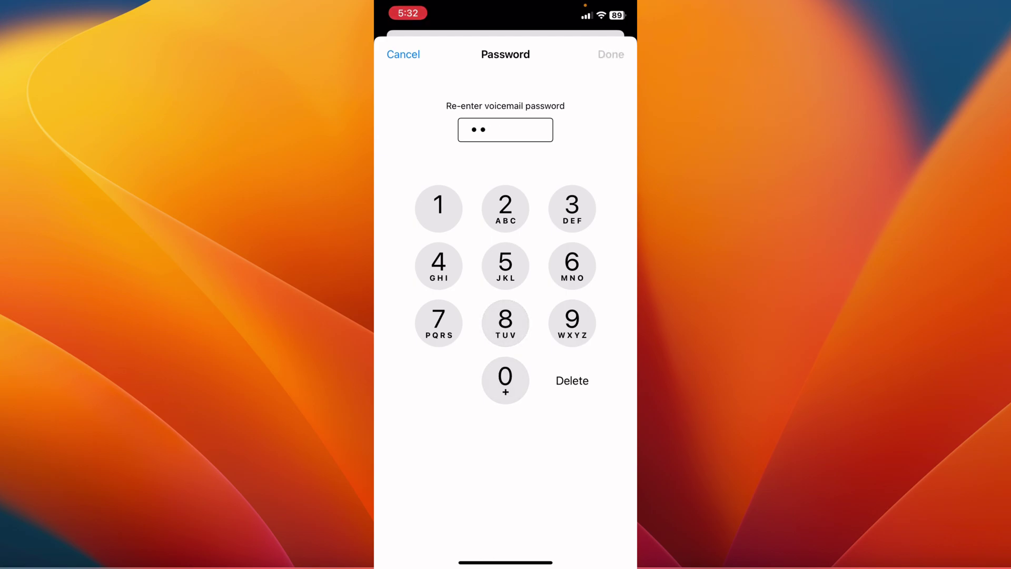
click(611, 53)
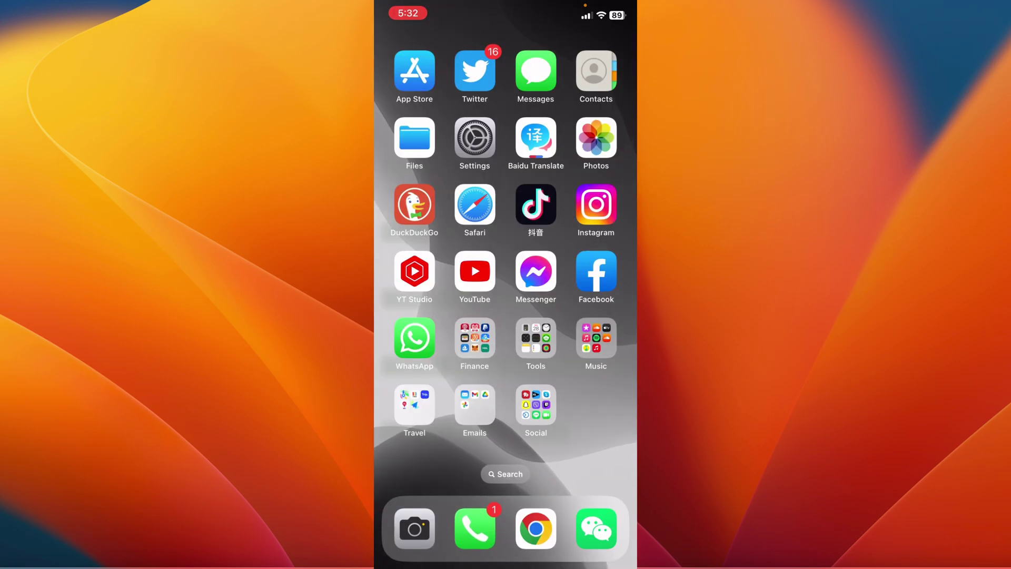
- Dismiss the voicemail password prompt and delete the only call in Recents
click(475, 529)
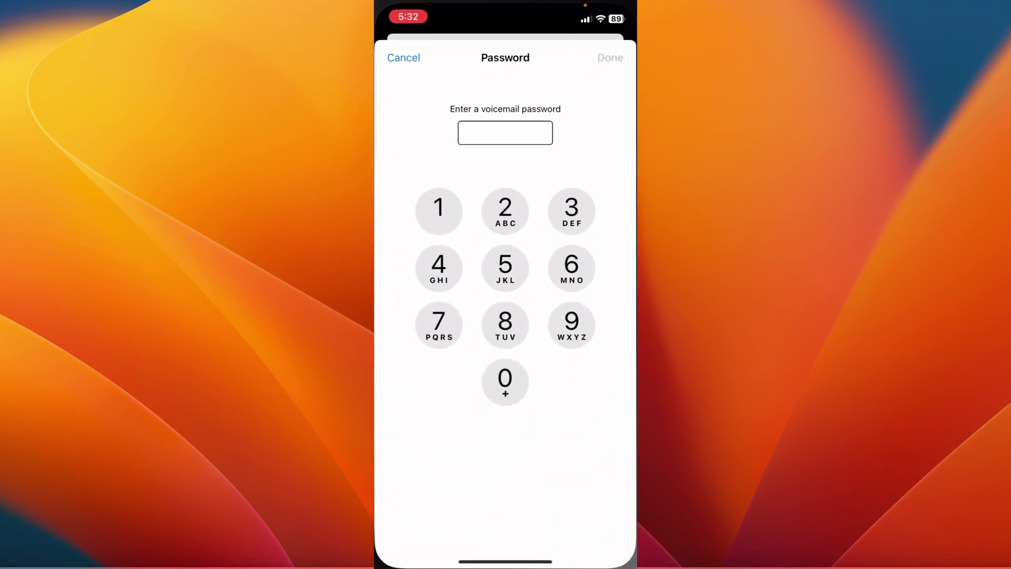
click(403, 54)
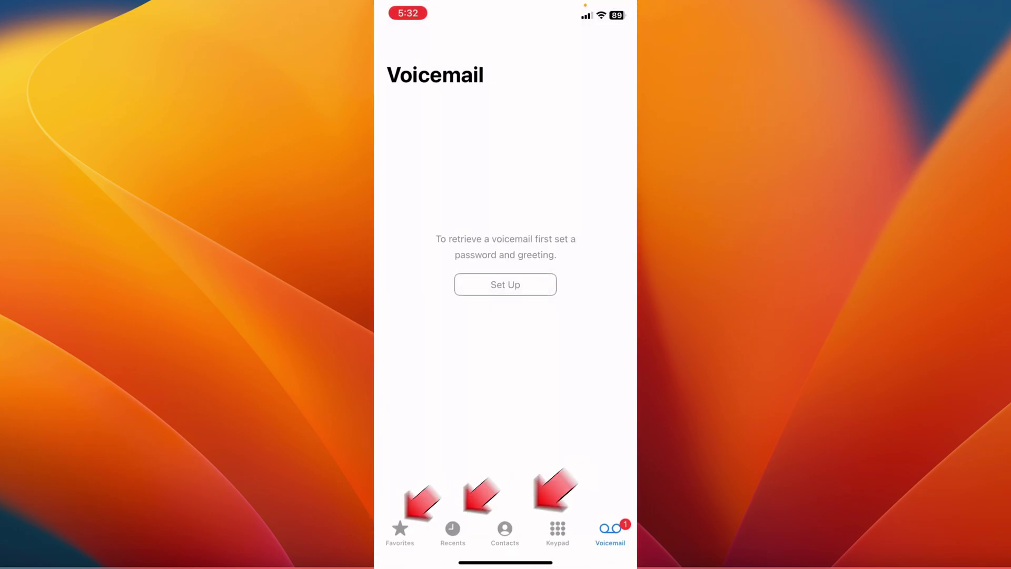
click(399, 529)
click(453, 529)
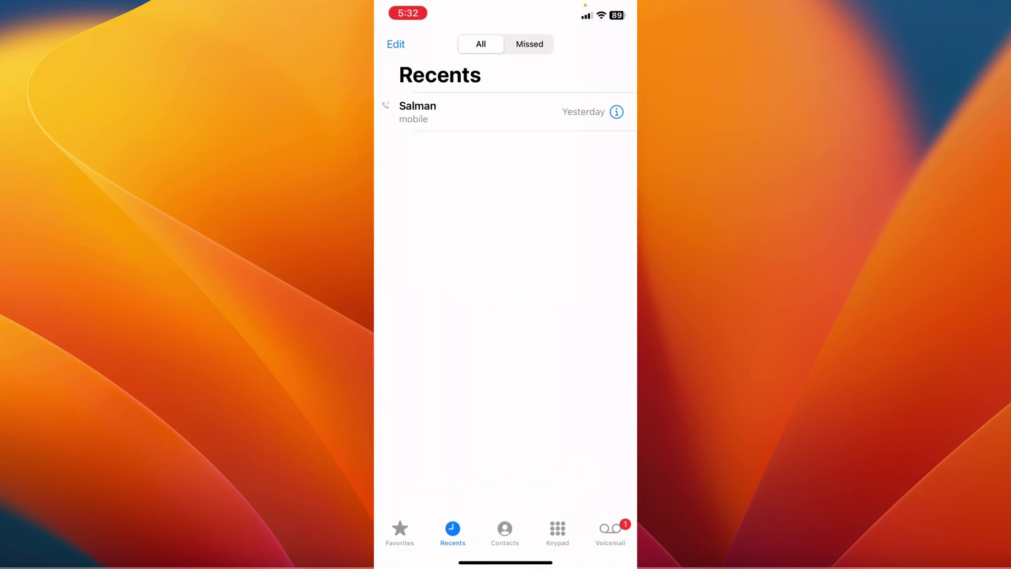
drag(553, 112, 442, 112)
click(613, 112)
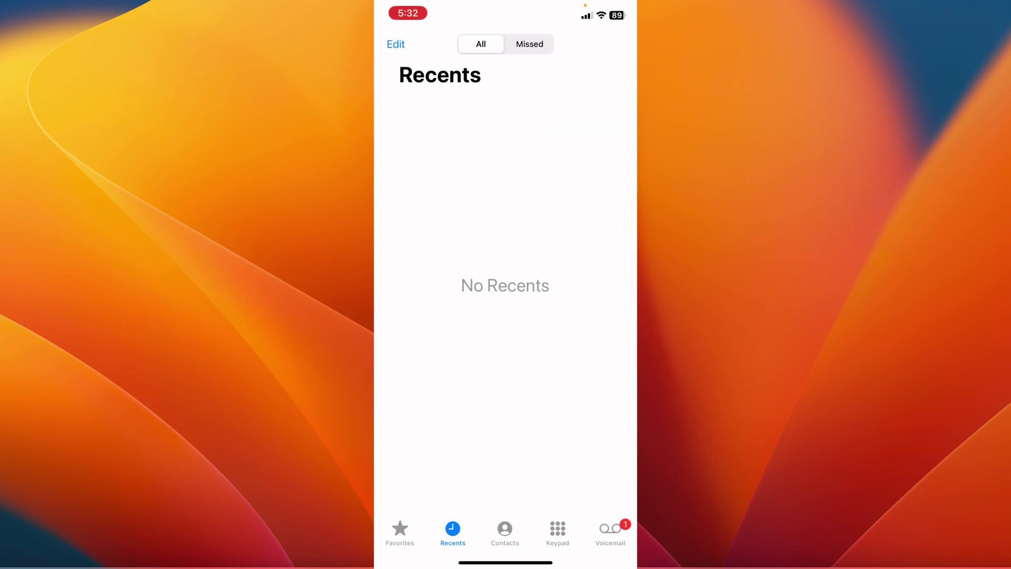
- Look through the Contacts, Voicemail and Keypad tabs, then return home
click(505, 532)
click(610, 532)
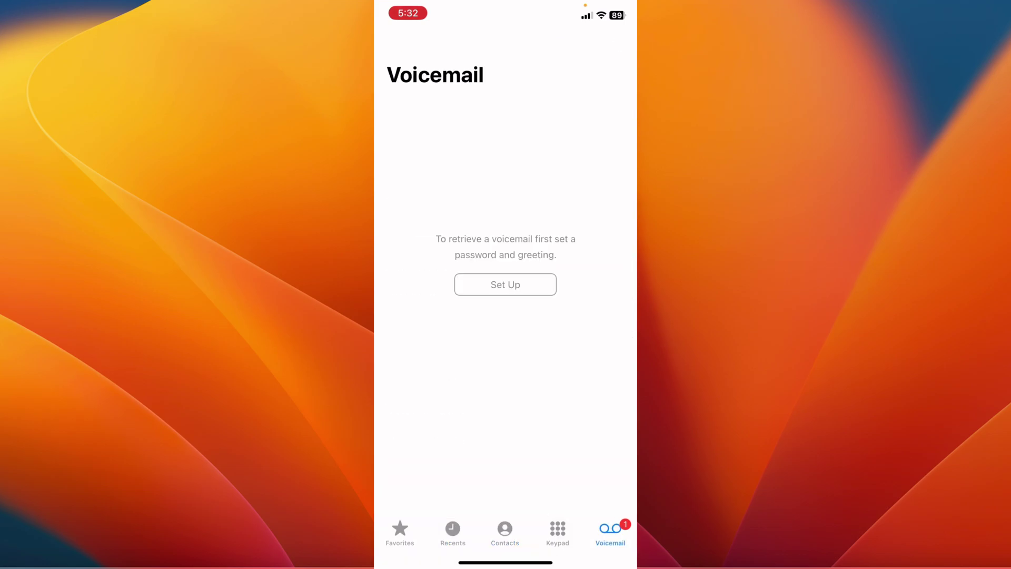
click(556, 532)
click(609, 532)
drag(505, 563, 506, 356)
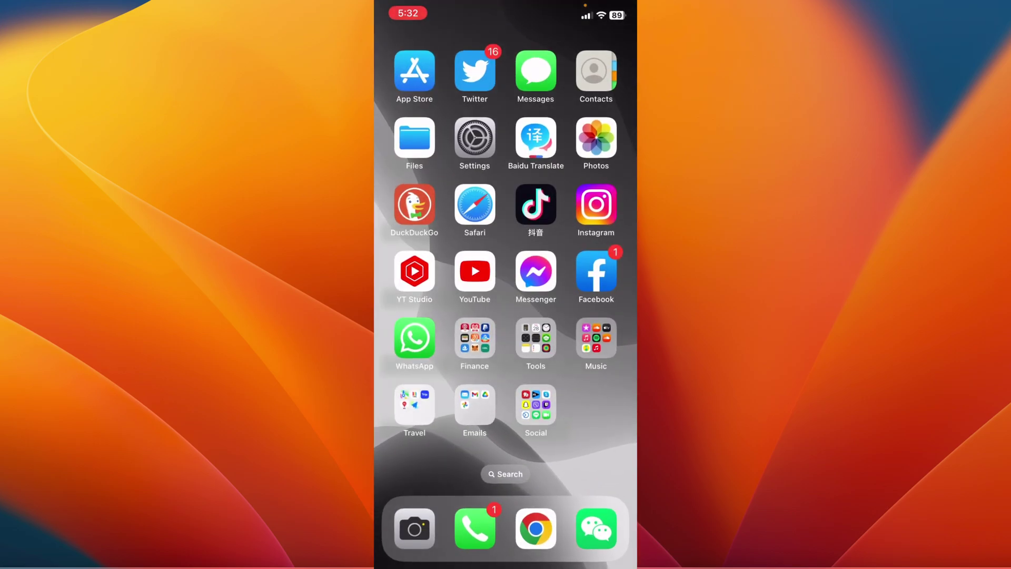
- Launch Settings and open the account profile entry at the top of the list
click(475, 139)
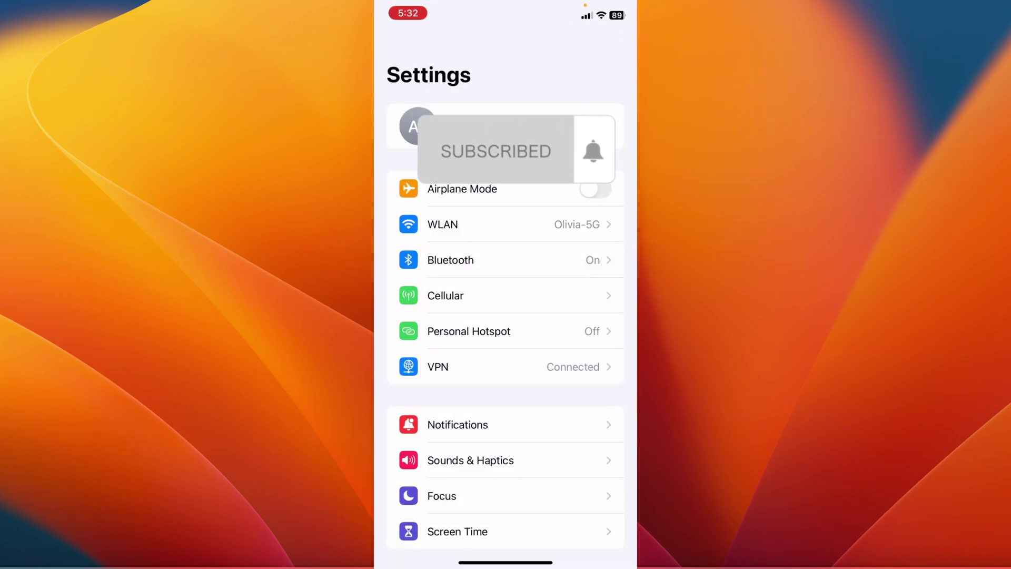
click(475, 128)
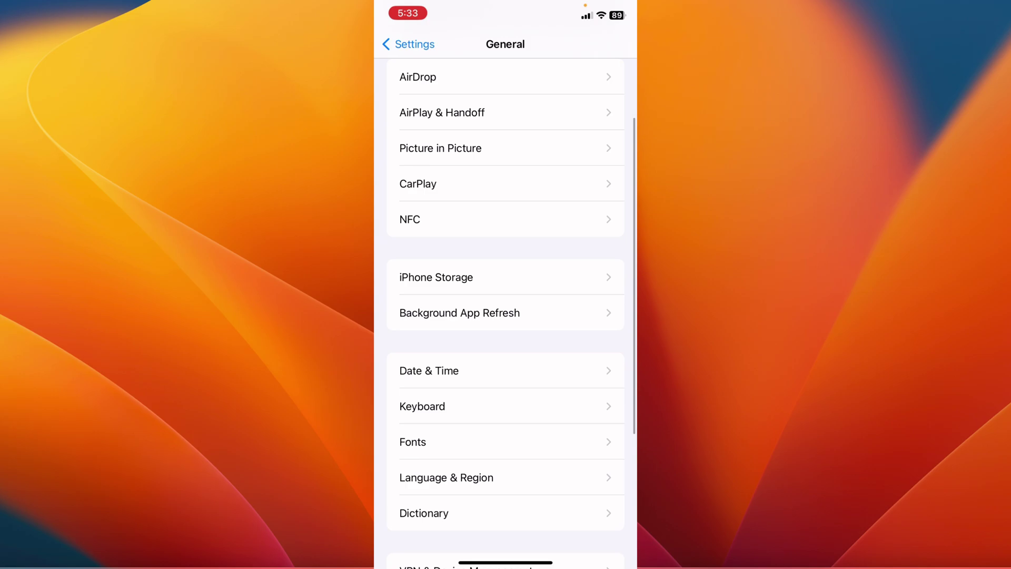
scroll(506, 316, down, 2)
scroll(505, 317, down, 2)
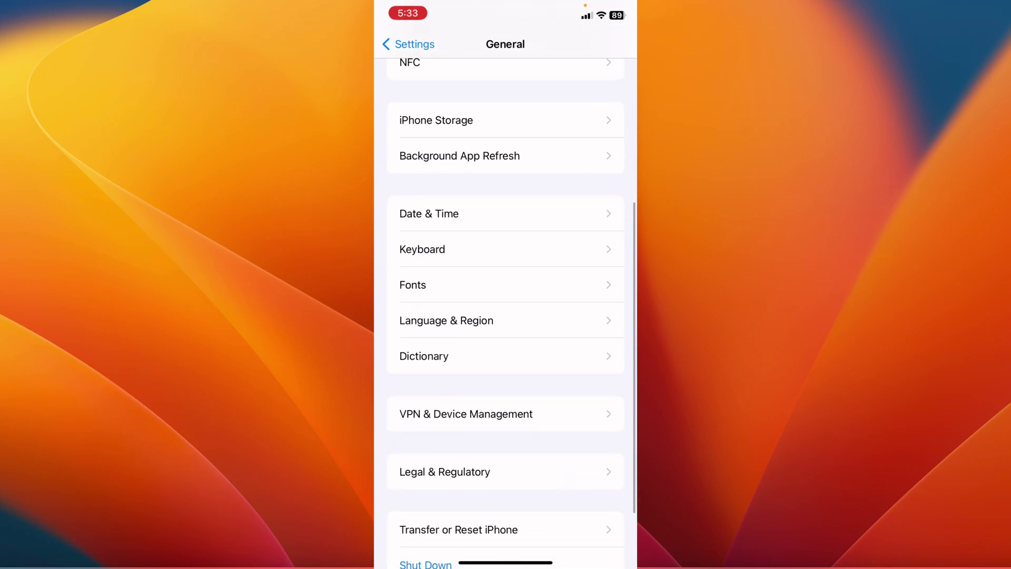
scroll(506, 316, down, 1)
scroll(505, 317, down, 1)
scroll(506, 316, up, 4)
scroll(506, 317, up, 5)
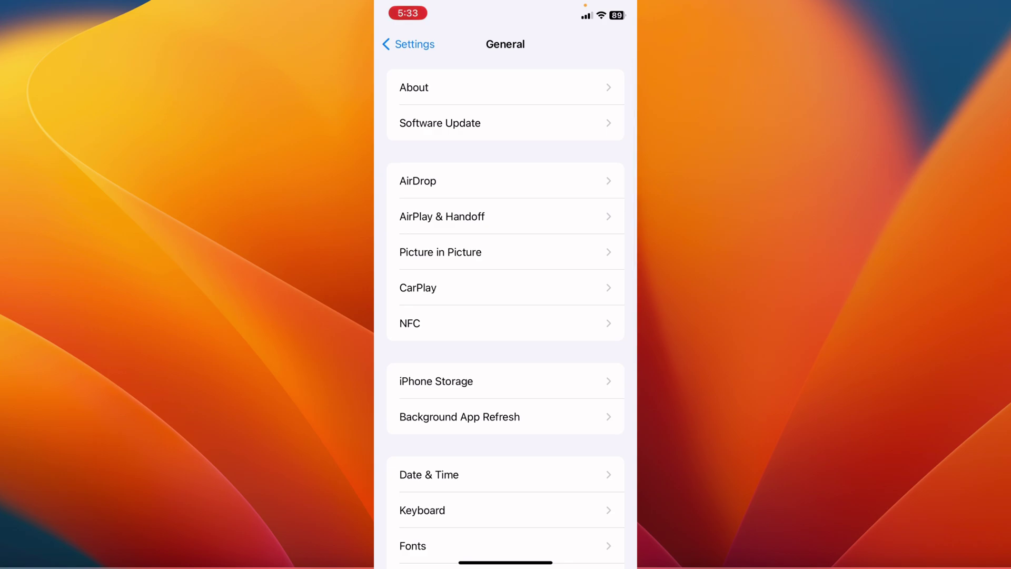
- Return to the main Settings list and open Phone under Notifications
click(409, 45)
scroll(506, 316, down, 2)
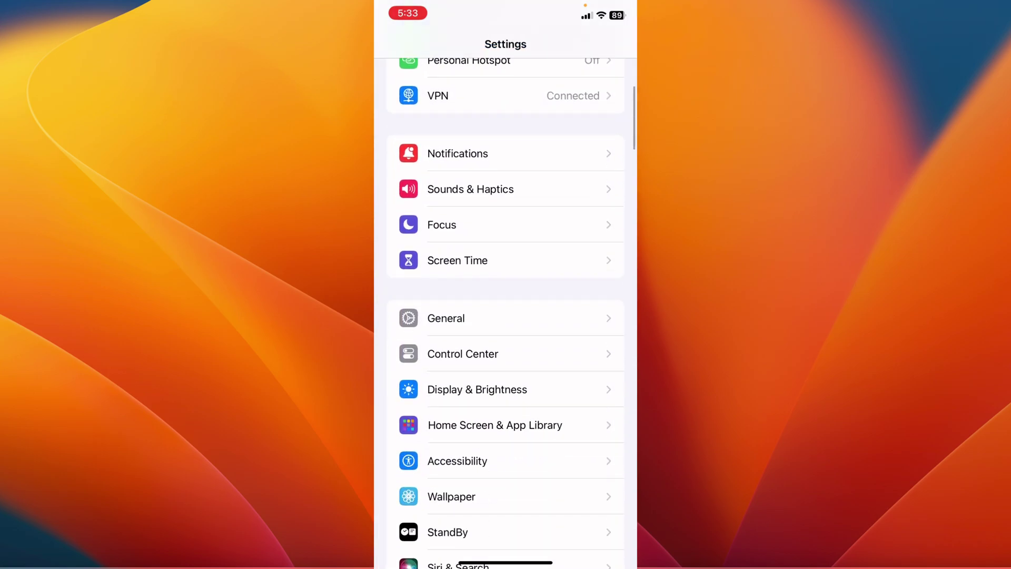
scroll(505, 316, down, 1)
scroll(506, 316, down, 2)
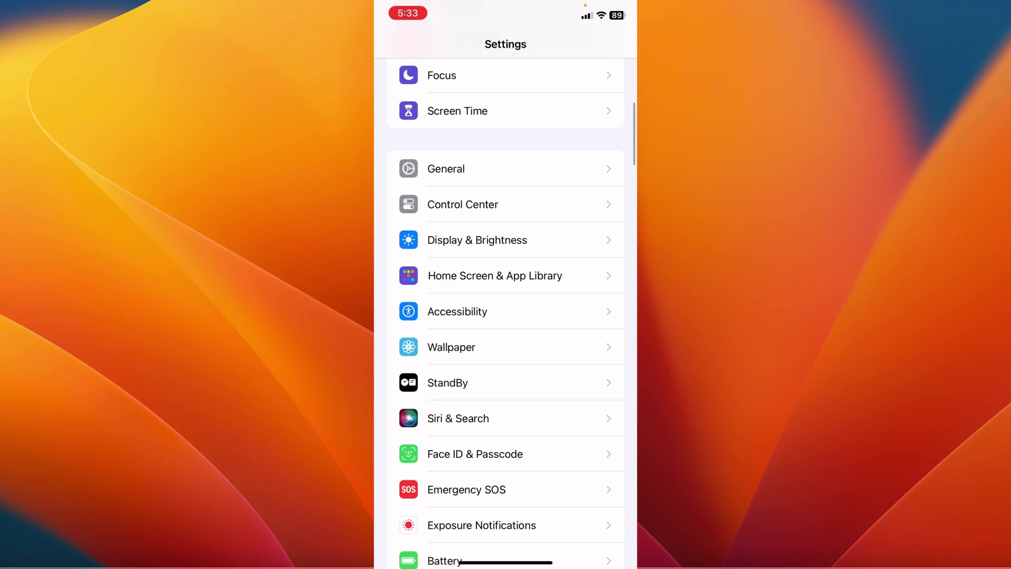
scroll(506, 316, down, 3)
scroll(506, 316, down, 1)
scroll(505, 316, down, 2)
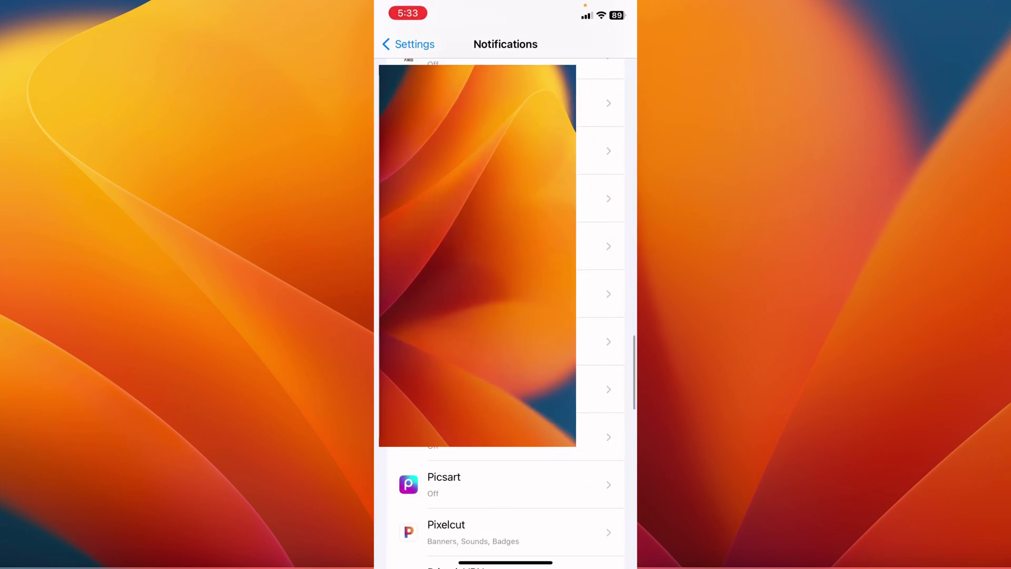
click(505, 389)
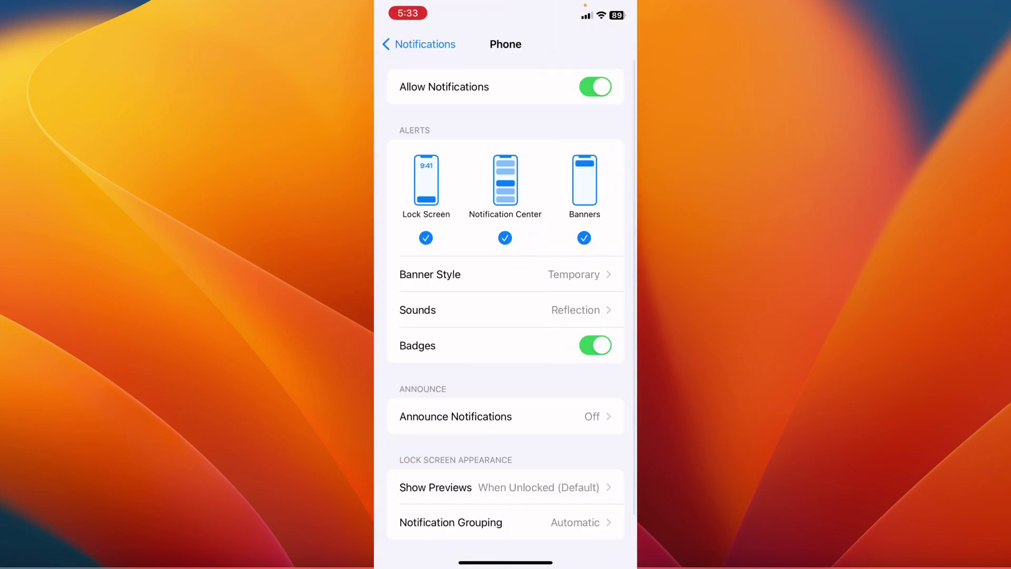
- Turn Phone's Badges toggle off, check the Phone icon, then exit Settings
click(595, 345)
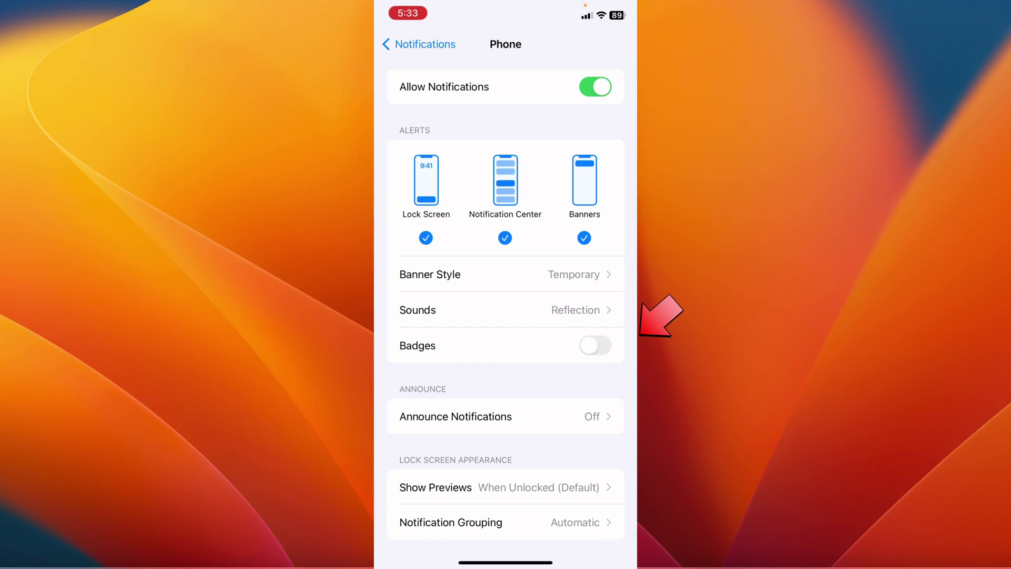
drag(506, 563, 506, 356)
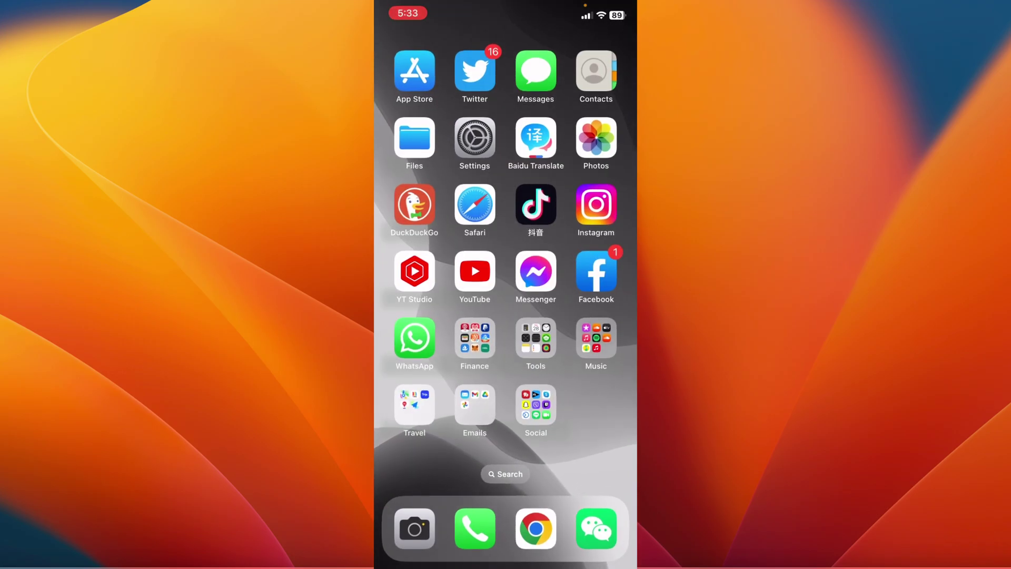
click(474, 528)
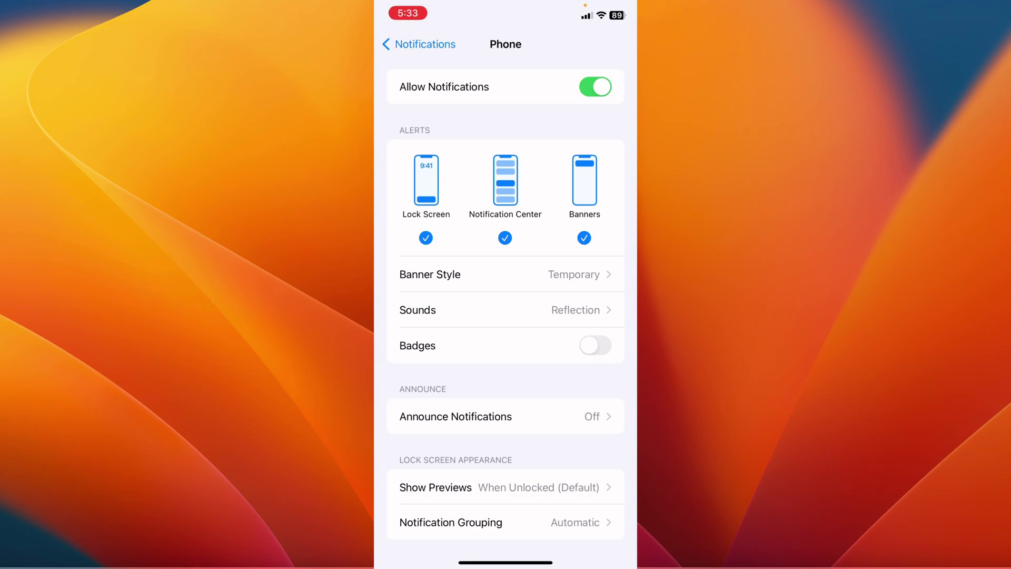
scroll(506, 316, down, 2)
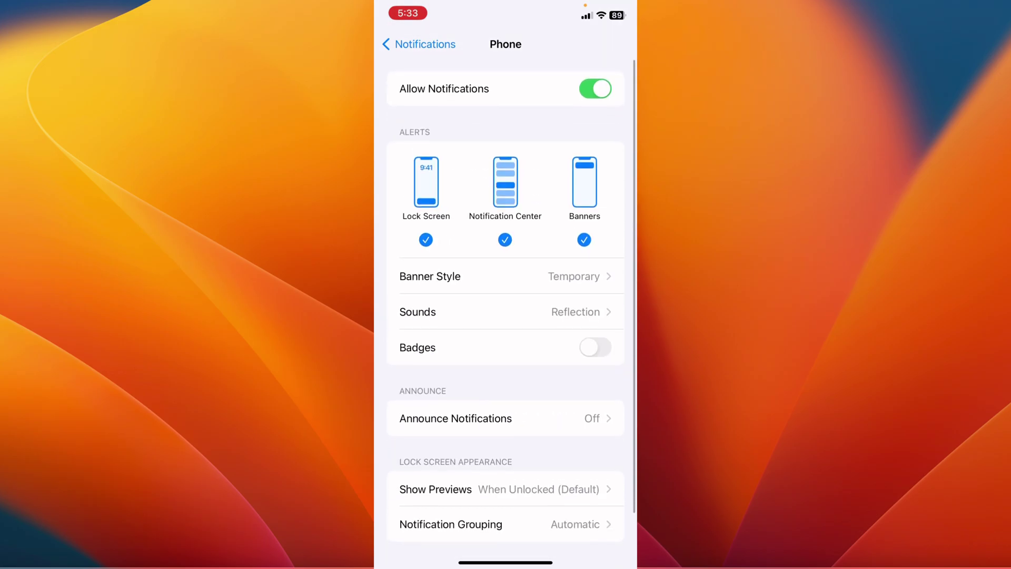
drag(505, 563, 506, 355)
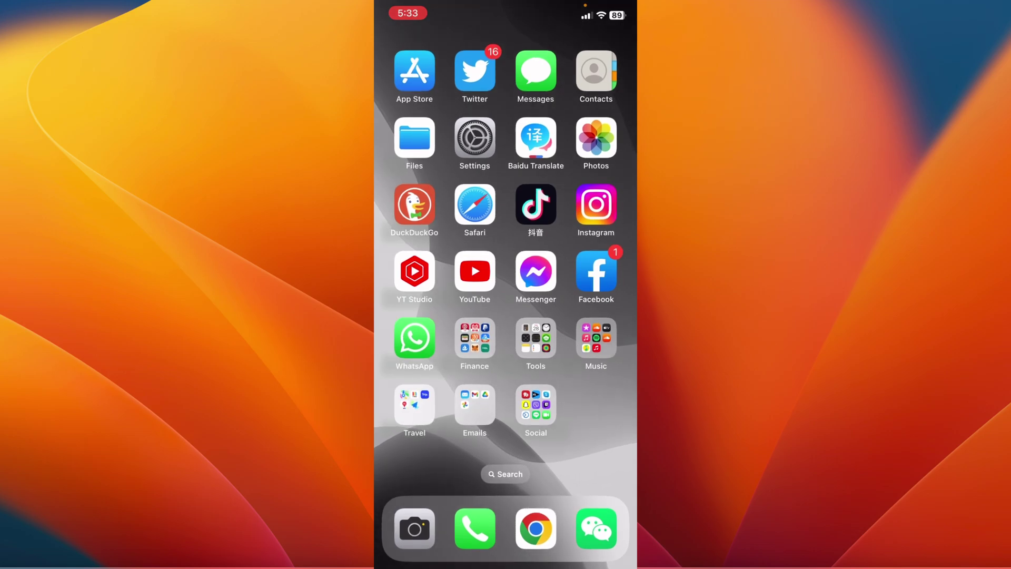